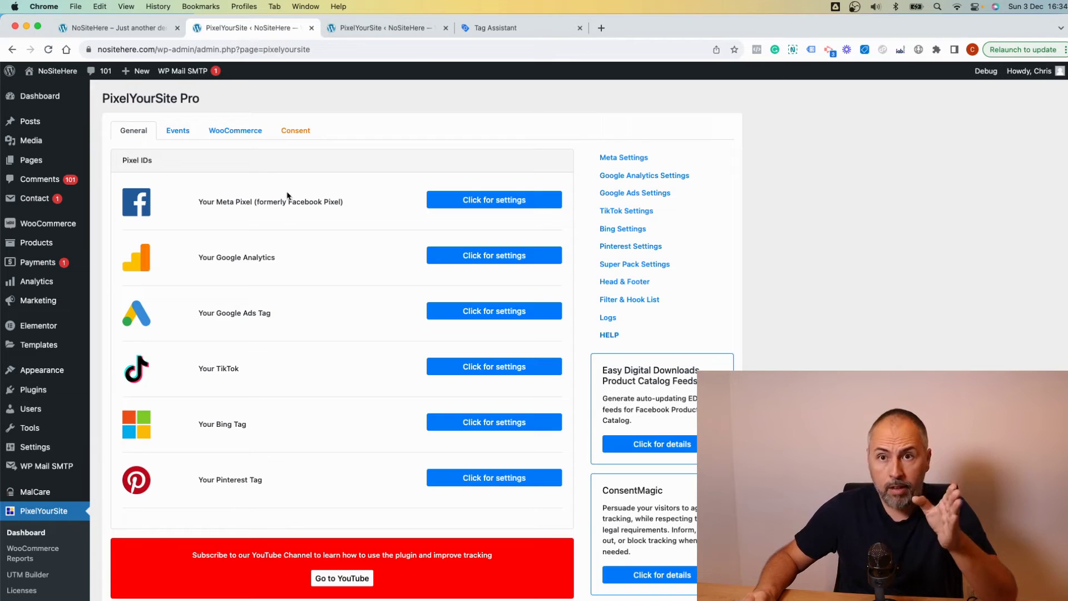
- Briefly expand and collapse the Meta Pixel, Google Analytics and Google Ads settings sections
{"action": "left_click", "coordinate": [443, 204]}
{"action": "left_click", "coordinate": [444, 204]}
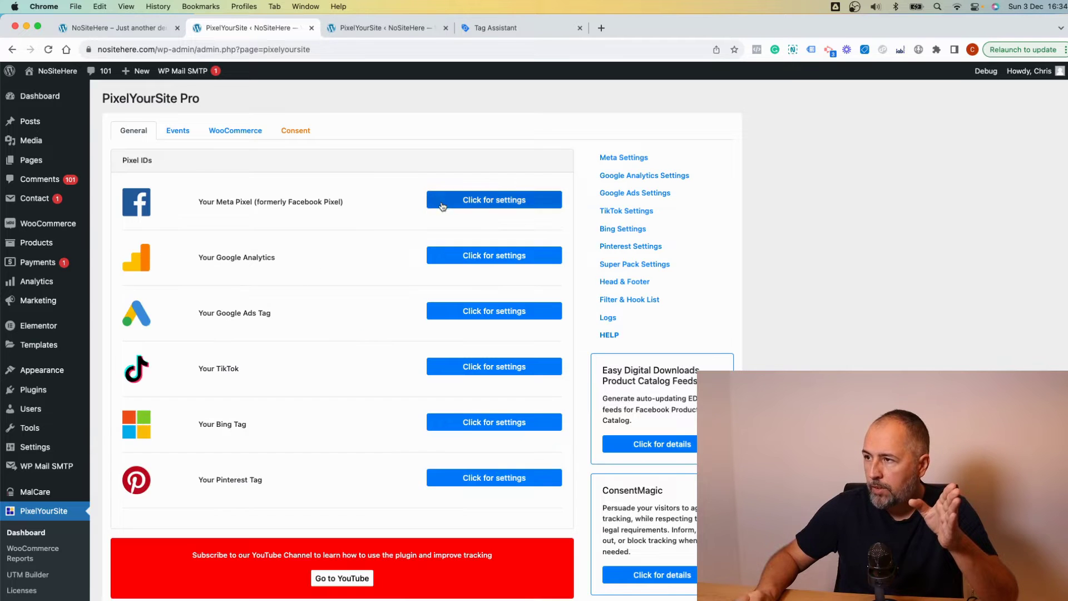
{"action": "scroll", "coordinate": [377, 217], "scroll_direction": "down", "scroll_amount": 3}
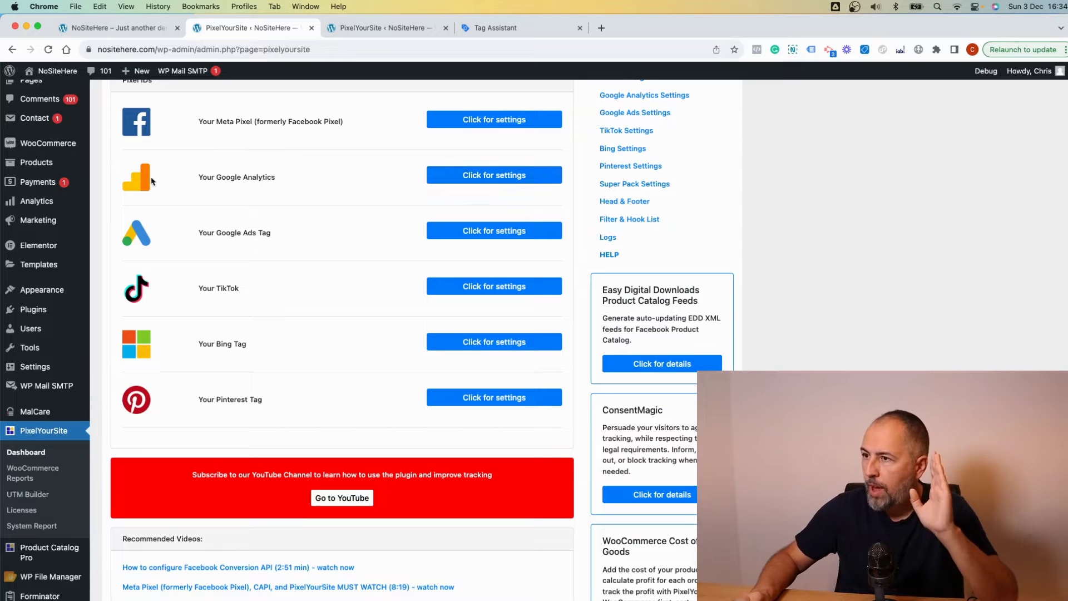
{"action": "left_click", "coordinate": [515, 176]}
{"action": "left_click", "coordinate": [514, 175]}
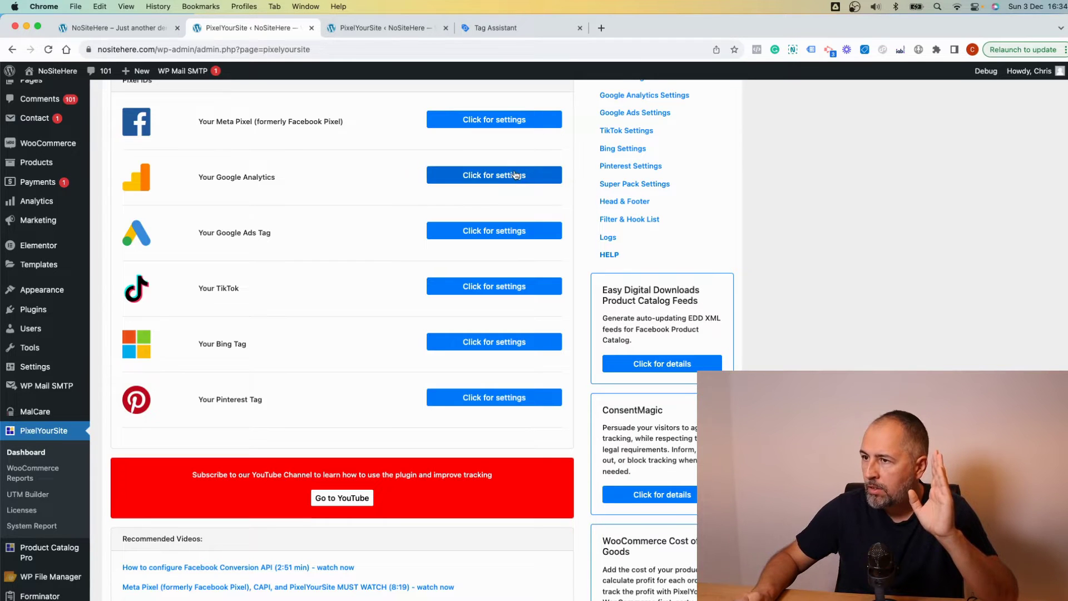
{"action": "left_click", "coordinate": [481, 232]}
{"action": "left_click", "coordinate": [482, 232]}
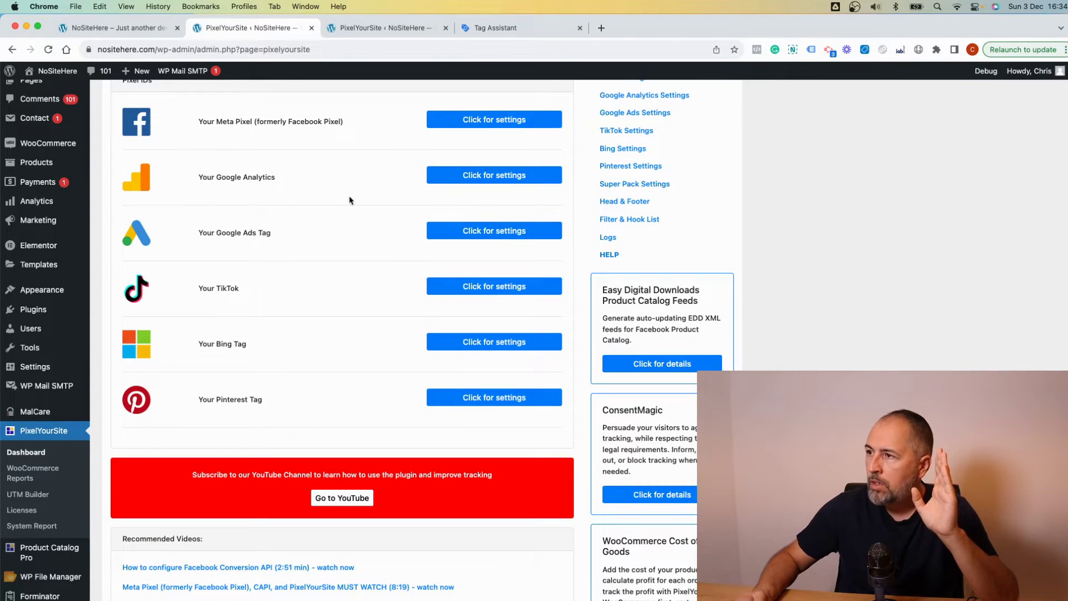
- Start a Tag Assistant debug session on nositehere.com and browse the connected site
{"action": "left_click", "coordinate": [485, 31]}
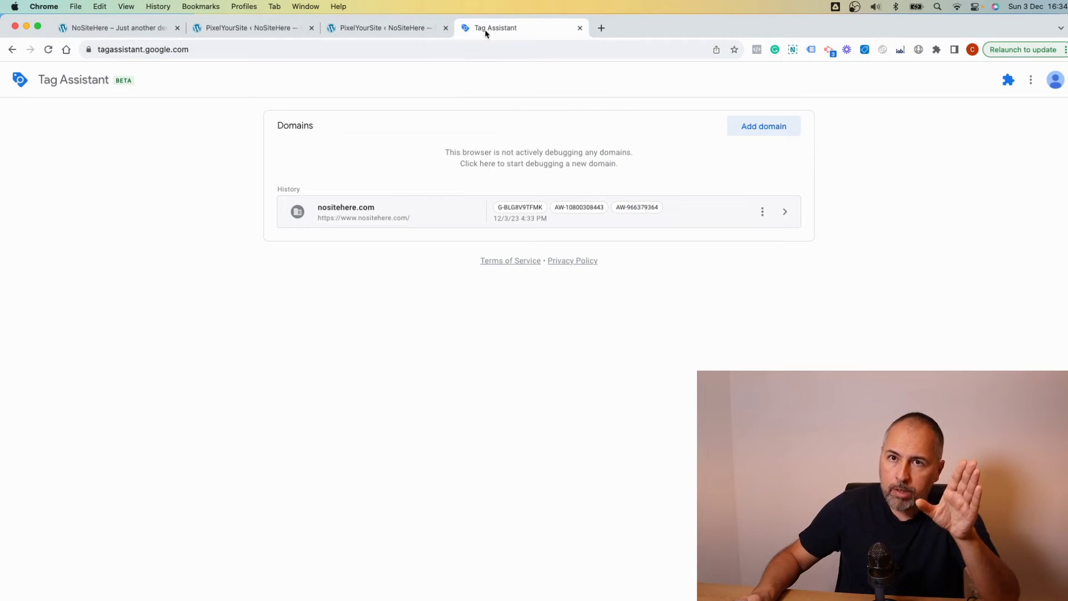
{"action": "left_click", "coordinate": [702, 212]}
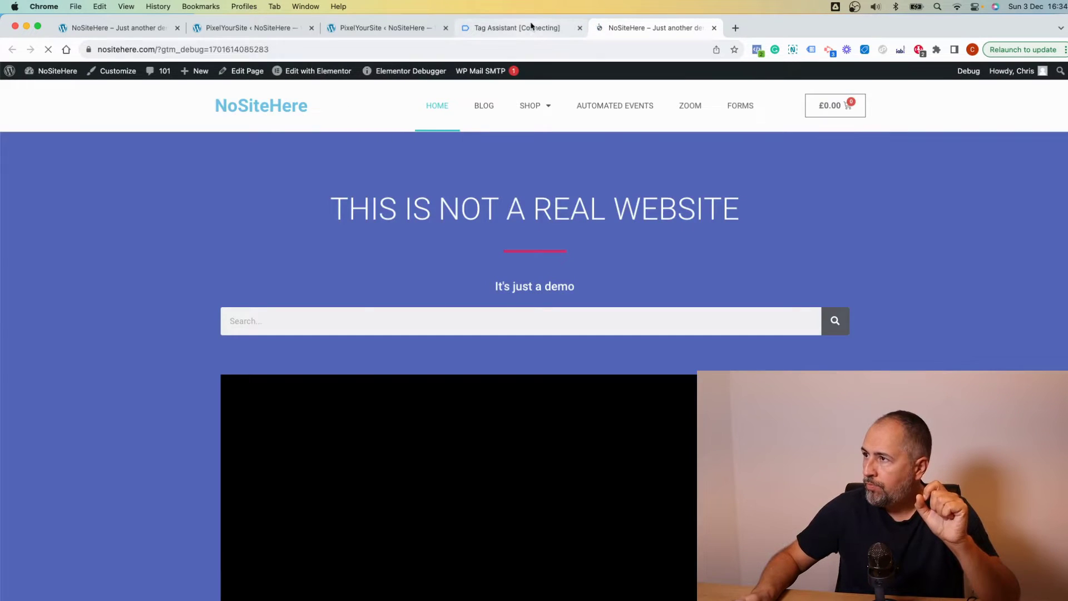
{"action": "left_click", "coordinate": [531, 29]}
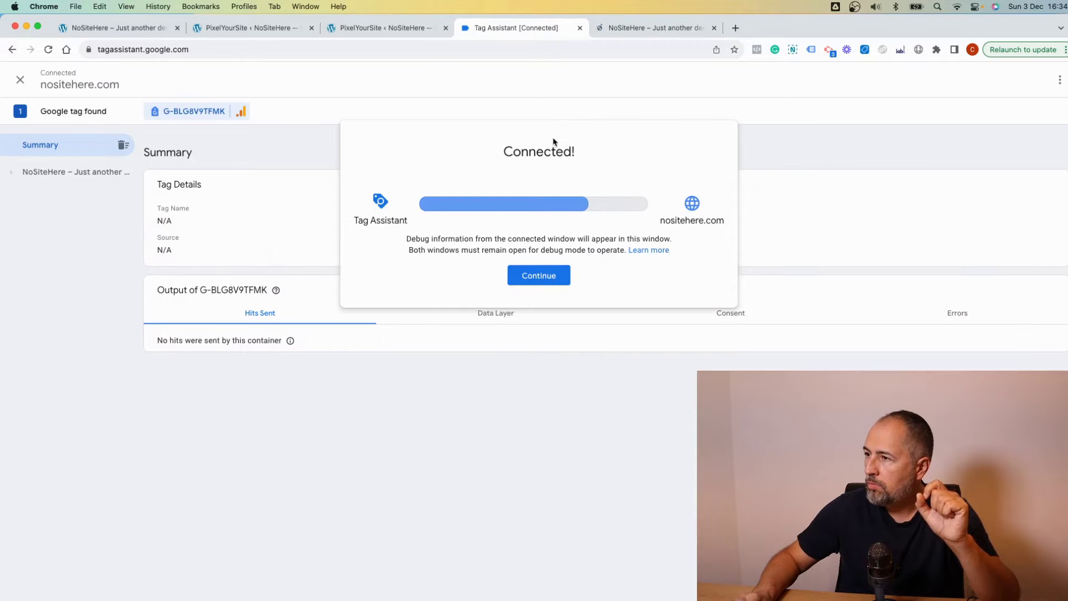
{"action": "left_click", "coordinate": [539, 276]}
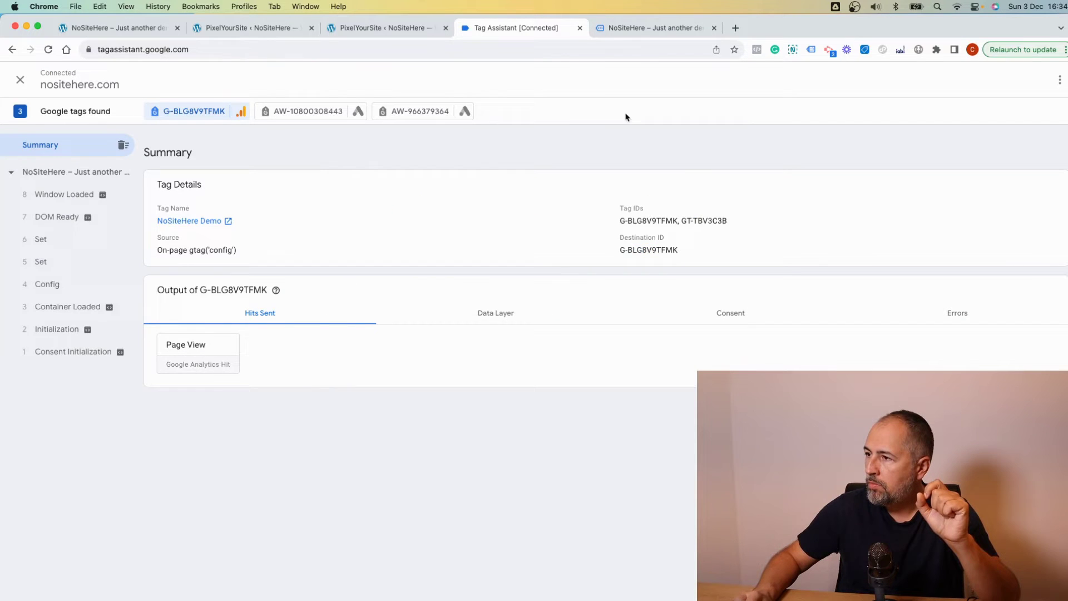
{"action": "left_click", "coordinate": [649, 31]}
{"action": "scroll", "coordinate": [589, 195], "scroll_direction": "down", "scroll_amount": 10}
{"action": "scroll", "coordinate": [589, 194], "scroll_direction": "down", "scroll_amount": 10}
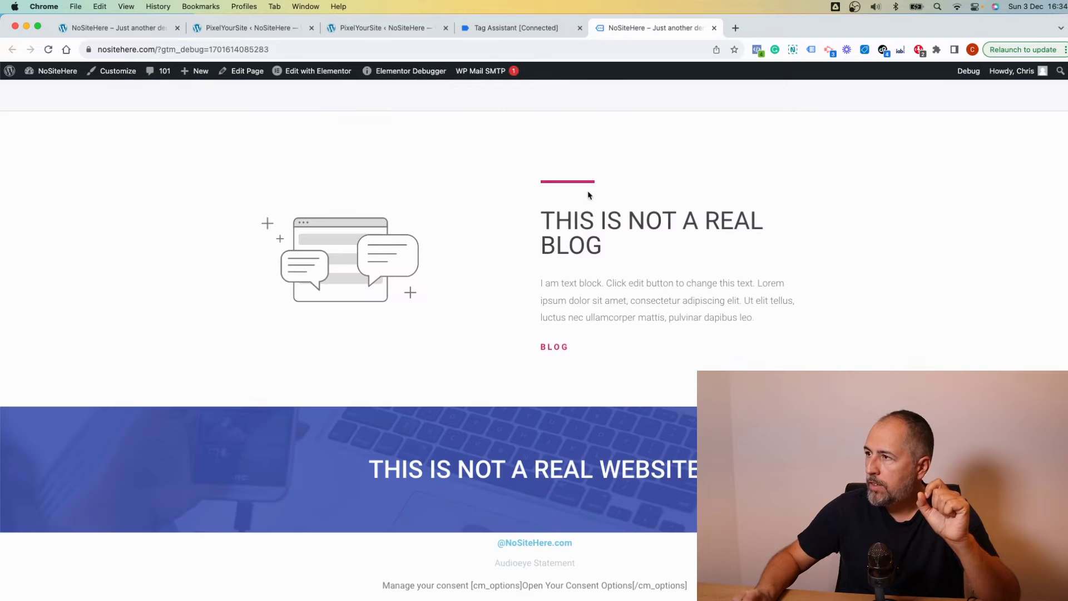
{"action": "left_click", "coordinate": [500, 26]}
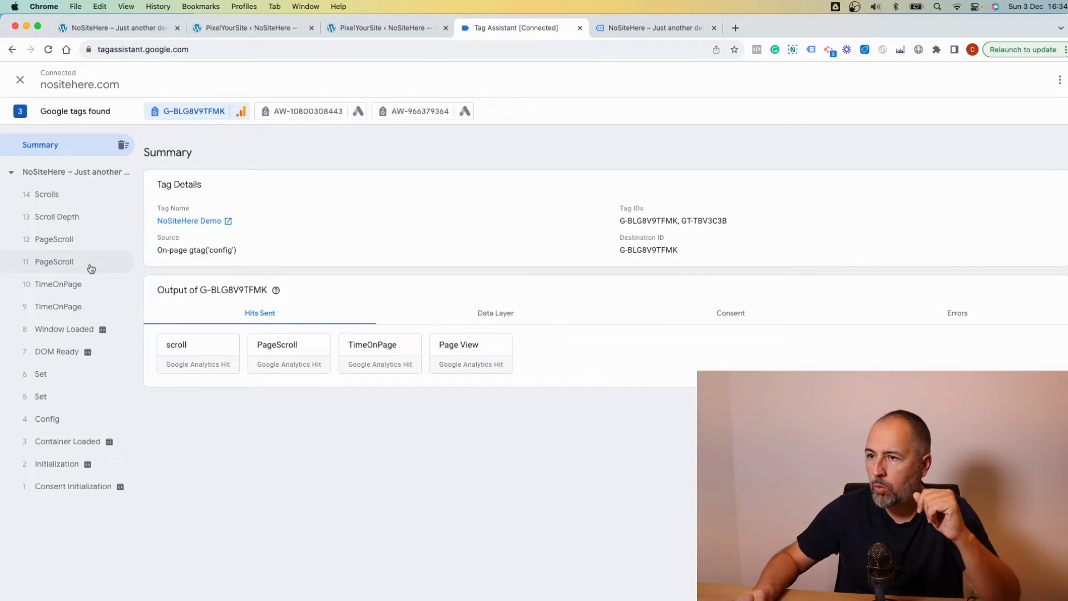
{"action": "left_click", "coordinate": [84, 289]}
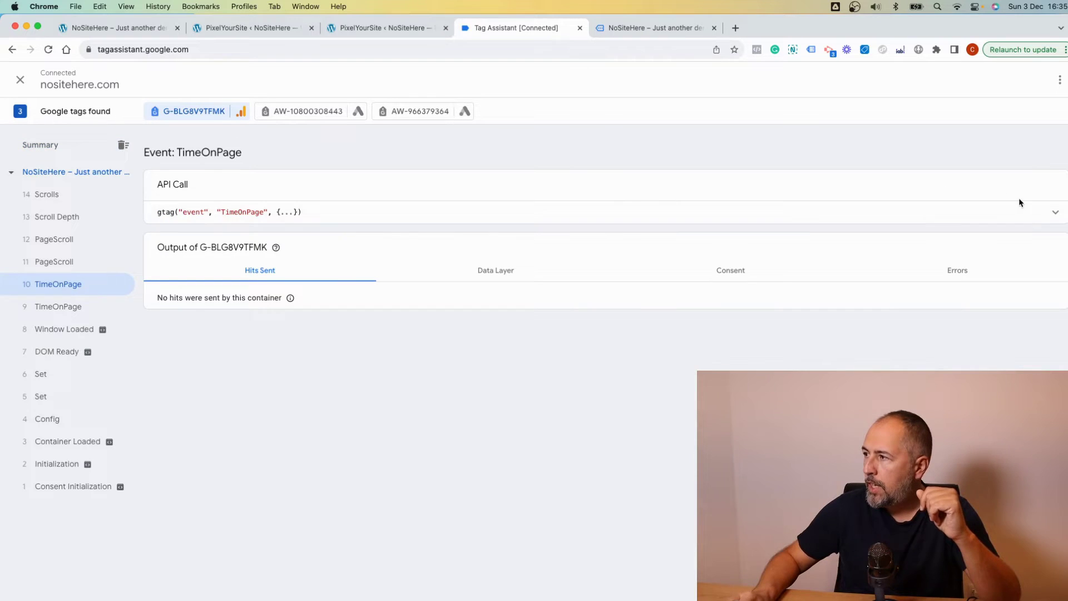
{"action": "left_click", "coordinate": [1055, 211]}
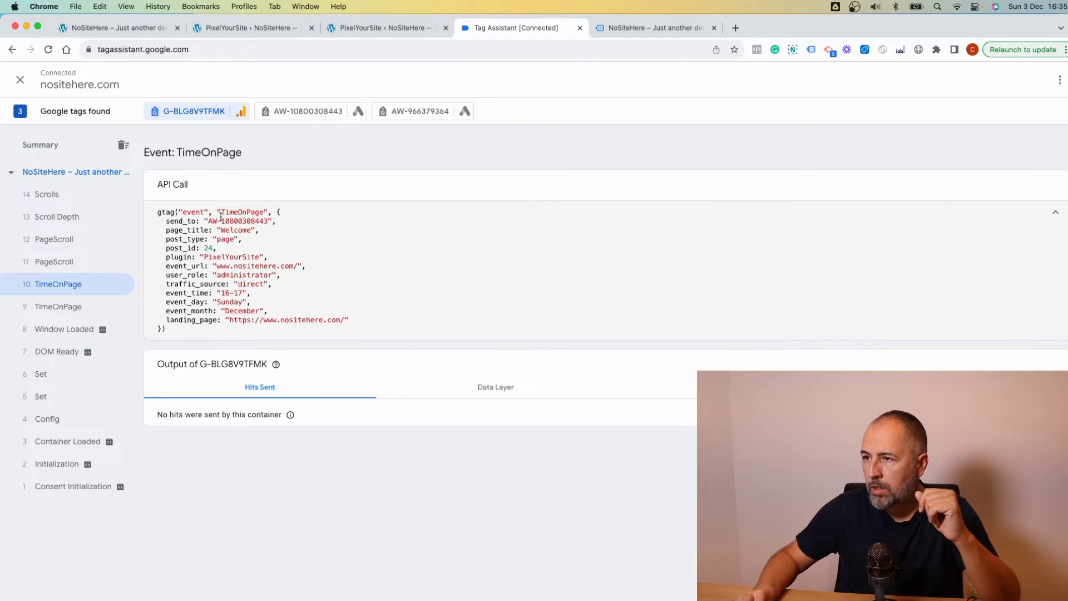
{"action": "left_click_drag", "start_coordinate": [208, 223], "coordinate": [270, 222]}
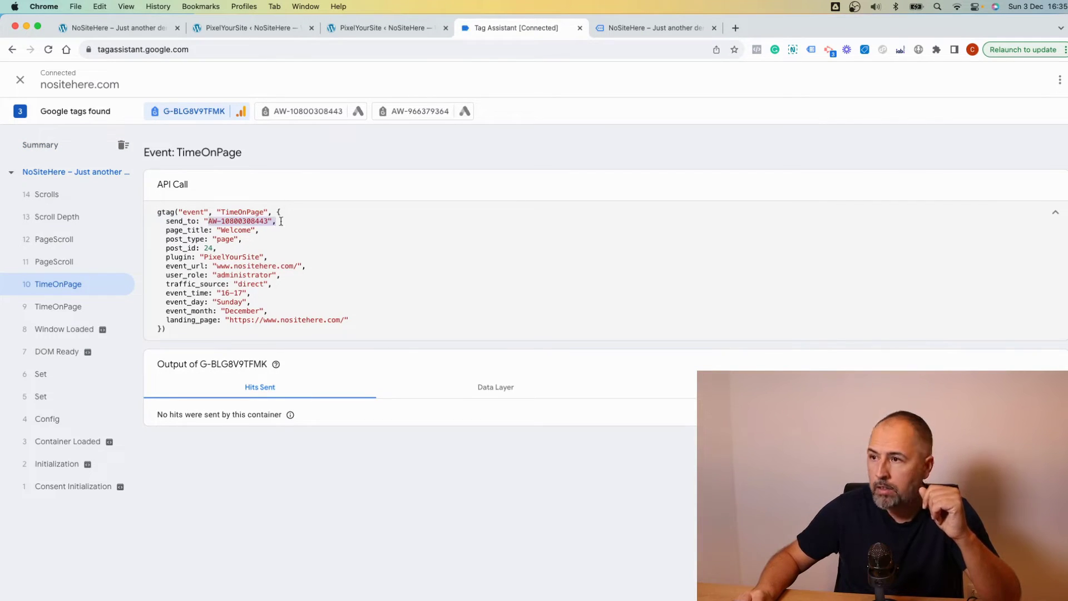
{"action": "left_click", "coordinate": [60, 307]}
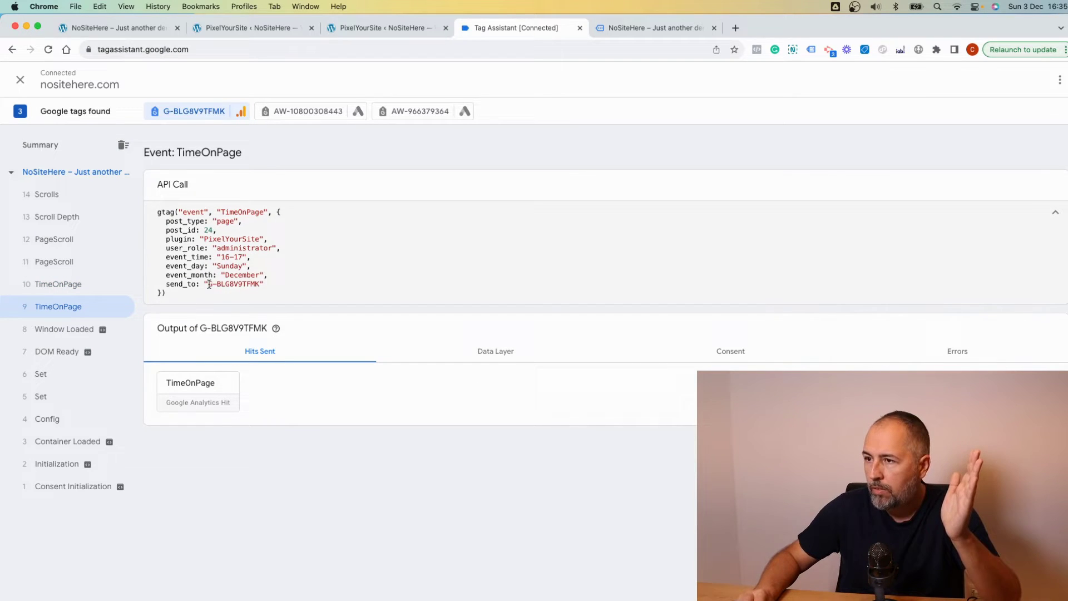
{"action": "left_click_drag", "start_coordinate": [209, 284], "coordinate": [258, 282]}
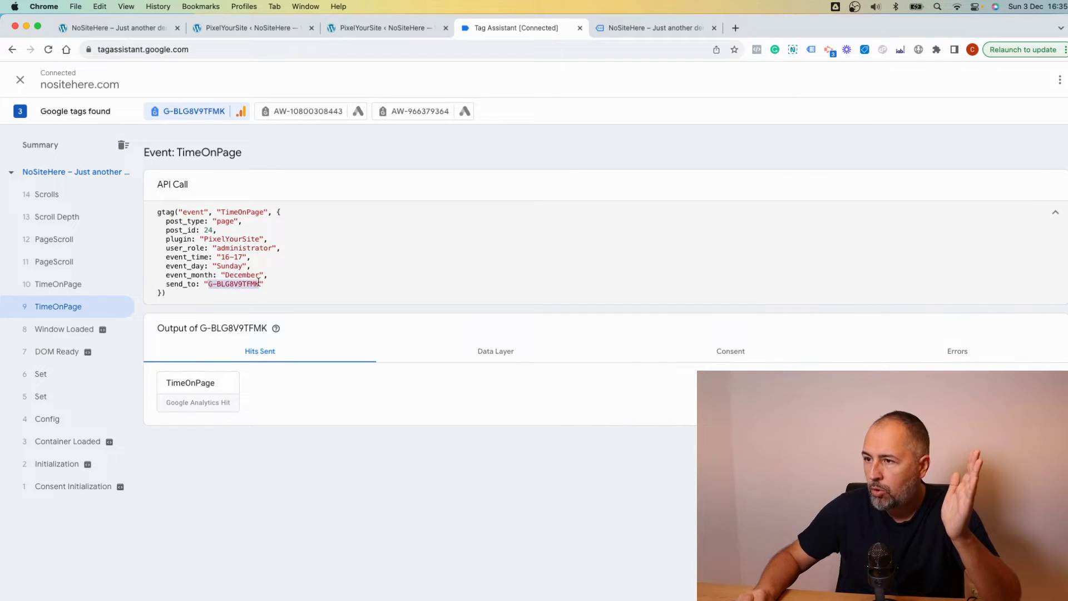
- Enable 'Unify GA4 and Google Ads' in PixelYourSite's Google Analytics settings and save
{"action": "left_click", "coordinate": [266, 28]}
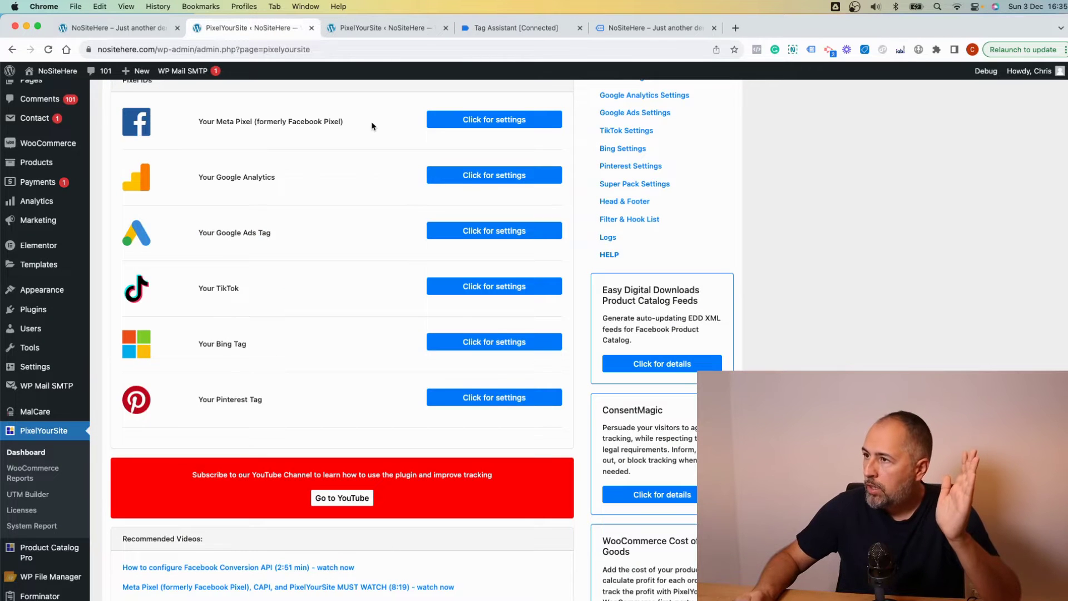
{"action": "scroll", "coordinate": [372, 125], "scroll_direction": "up", "scroll_amount": 3}
{"action": "left_click", "coordinate": [610, 176]}
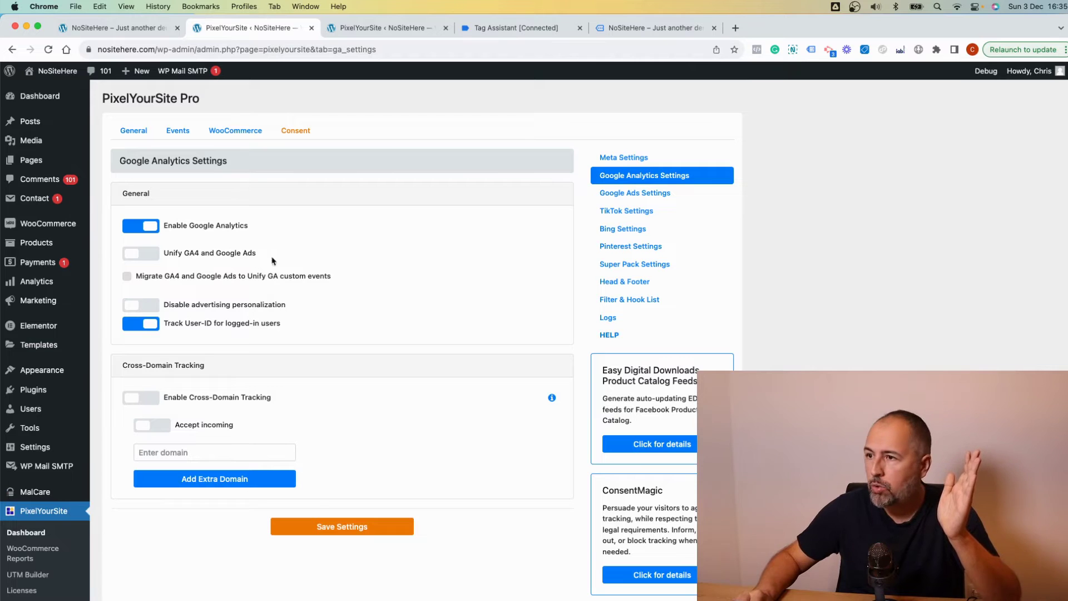
{"action": "left_click", "coordinate": [150, 255]}
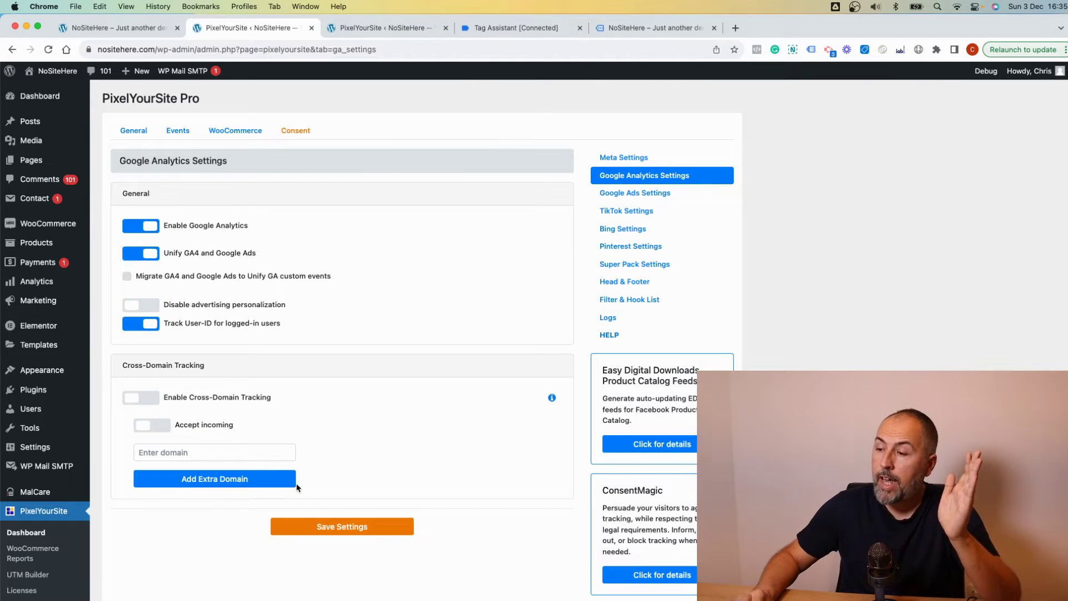
{"action": "left_click", "coordinate": [316, 528]}
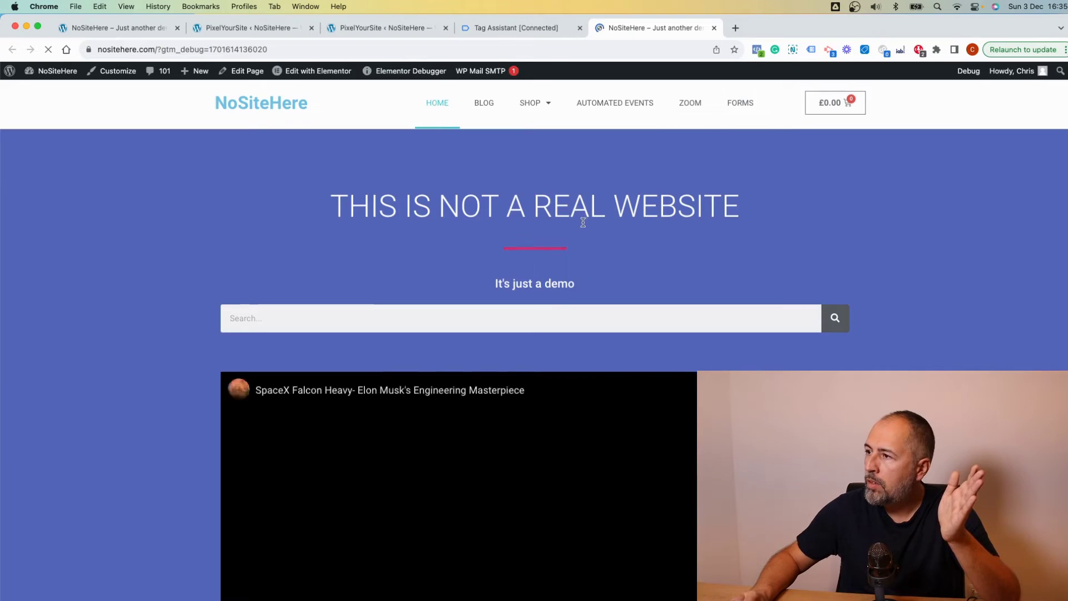
- Examine the PageScroll event's full gtag call parameters in the Tag Assistant session
{"action": "scroll", "coordinate": [582, 223], "scroll_direction": "down", "scroll_amount": 15}
{"action": "left_click", "coordinate": [534, 29]}
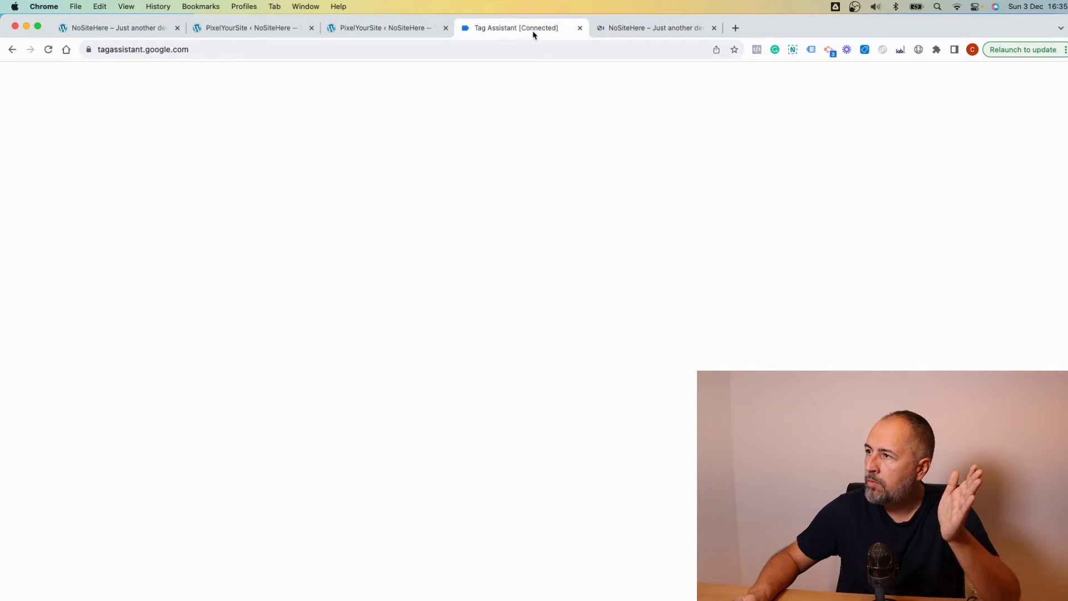
{"action": "left_click", "coordinate": [524, 274]}
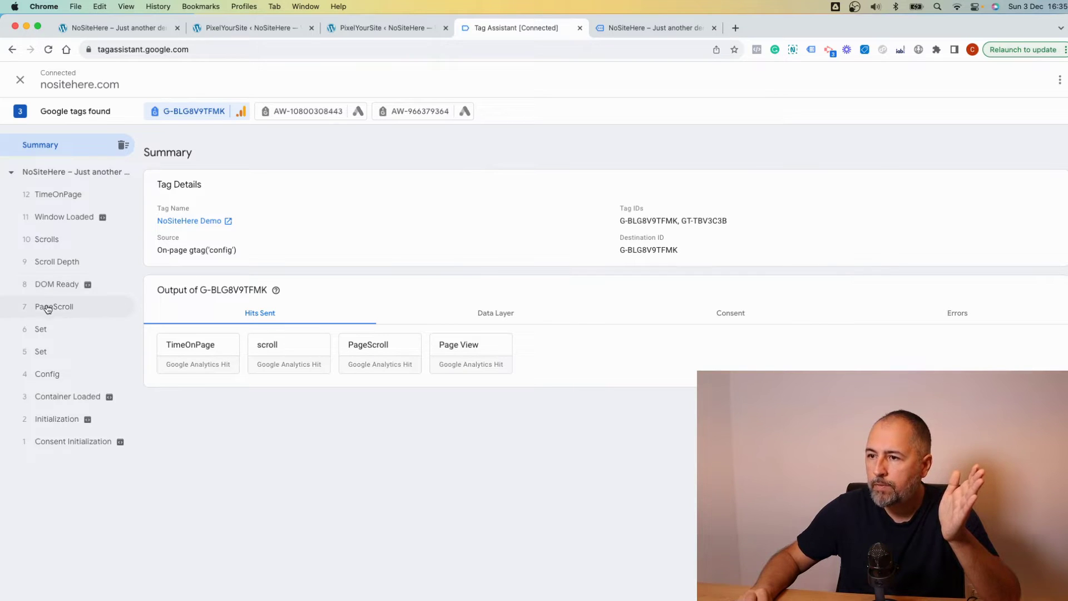
{"action": "left_click", "coordinate": [48, 309]}
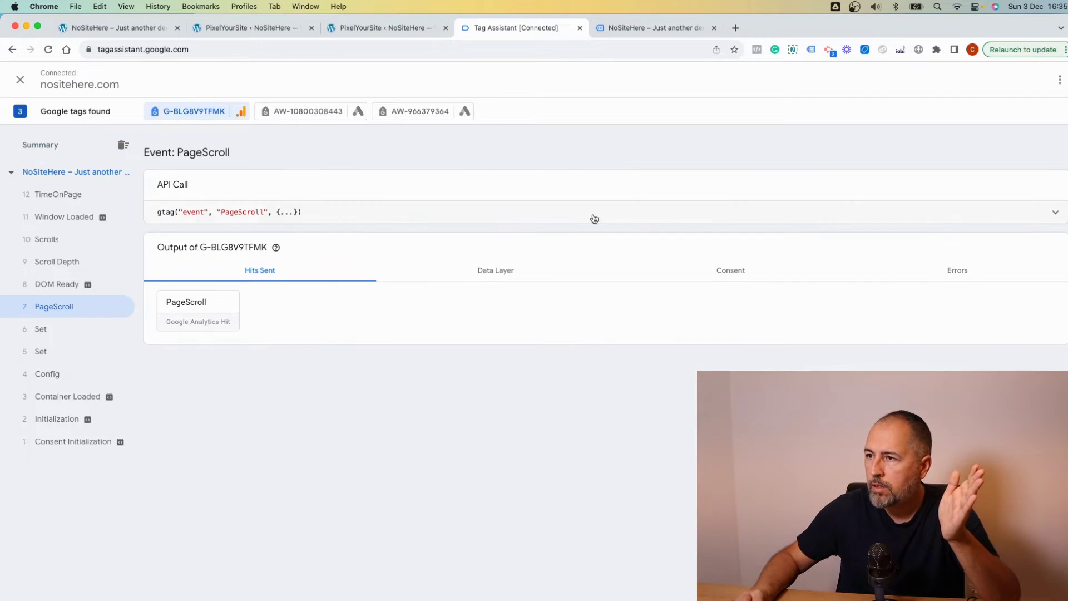
{"action": "left_click", "coordinate": [1050, 211]}
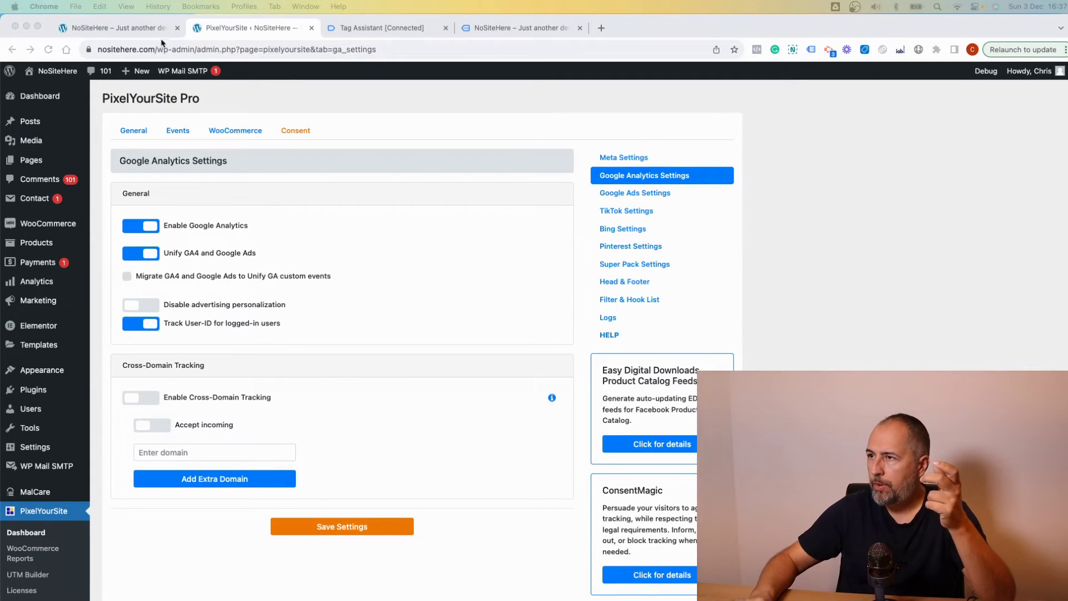
- Open the PixelYourSite Events page in a new browser tab
{"action": "right_click", "coordinate": [183, 132]}
{"action": "left_click", "coordinate": [222, 135]}
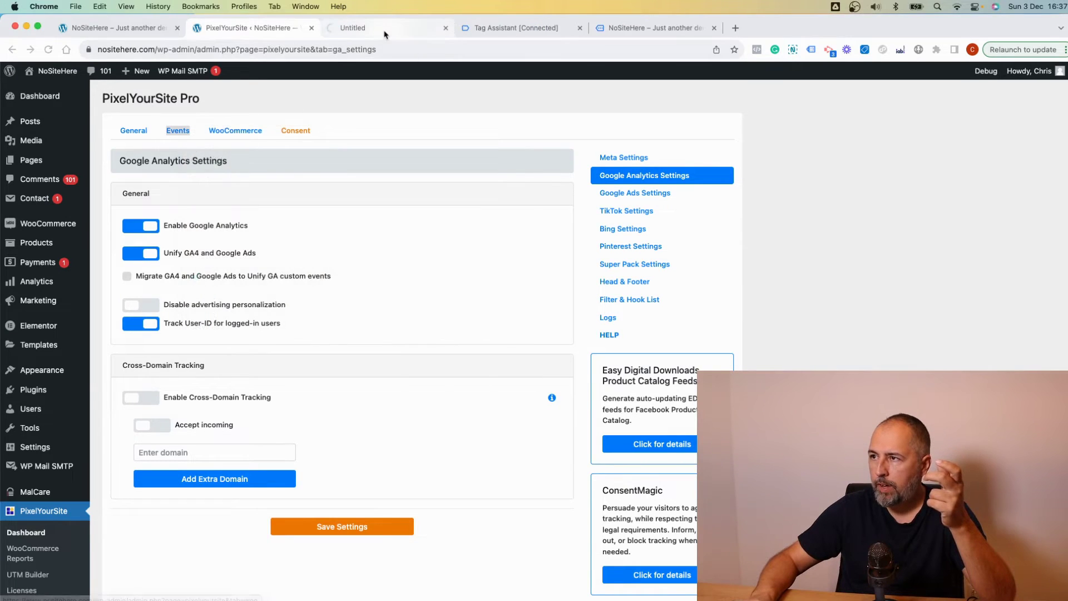
{"action": "left_click", "coordinate": [386, 29]}
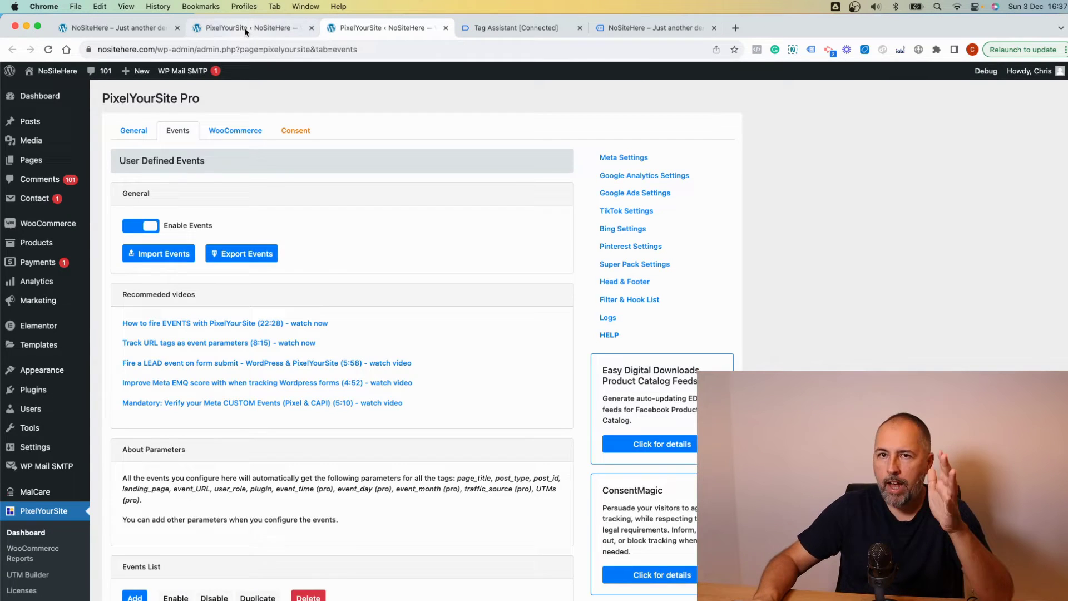
- Tick 'Migrate GA4 and Google Ads' custom events in Google Analytics settings and save
{"action": "left_click", "coordinate": [245, 29]}
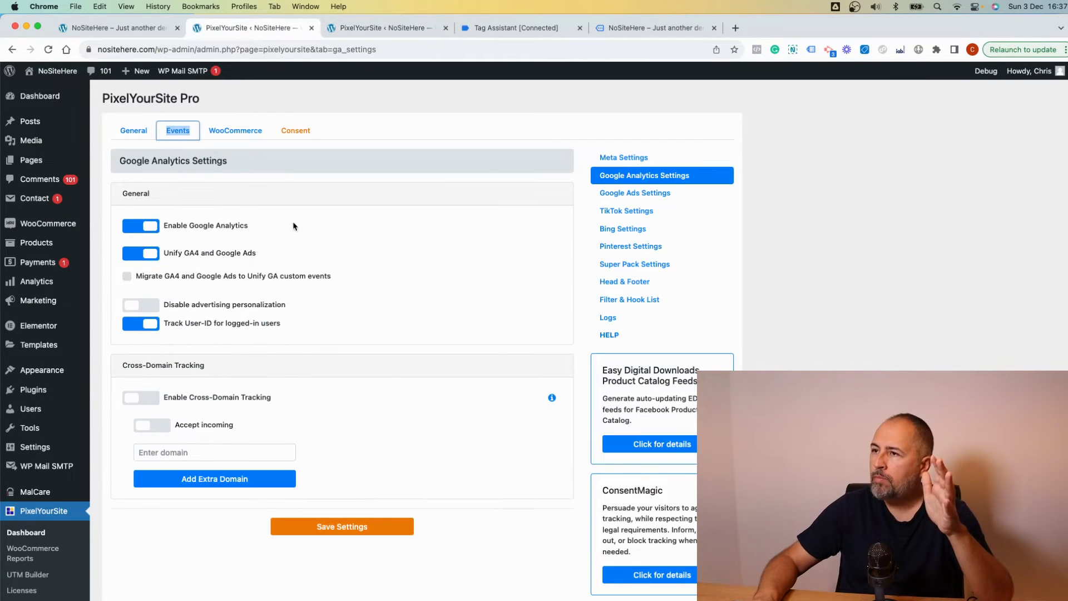
{"action": "left_click", "coordinate": [127, 278]}
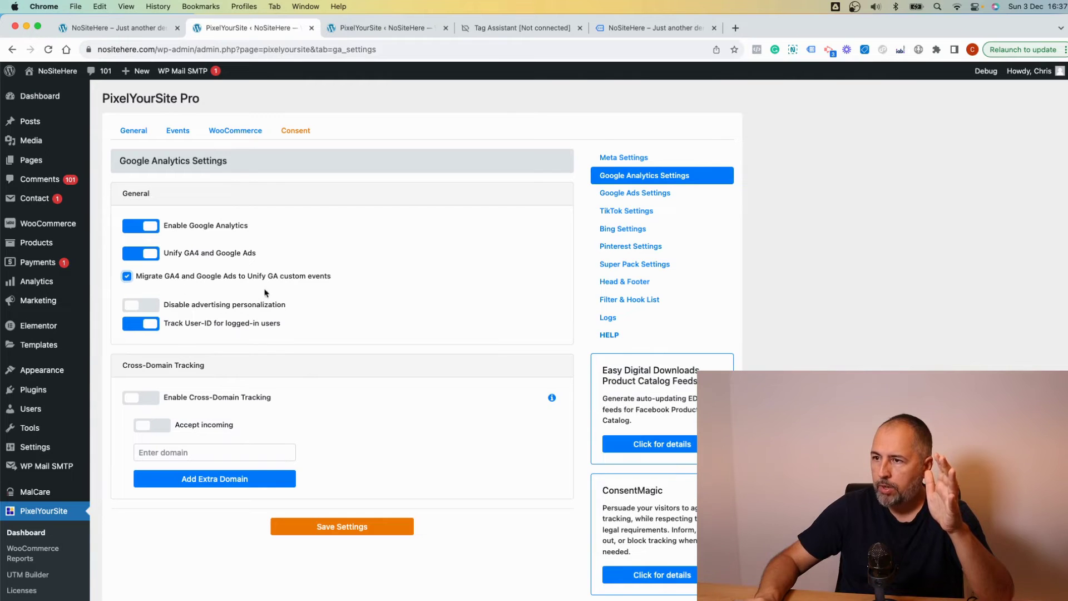
{"action": "left_click", "coordinate": [341, 528]}
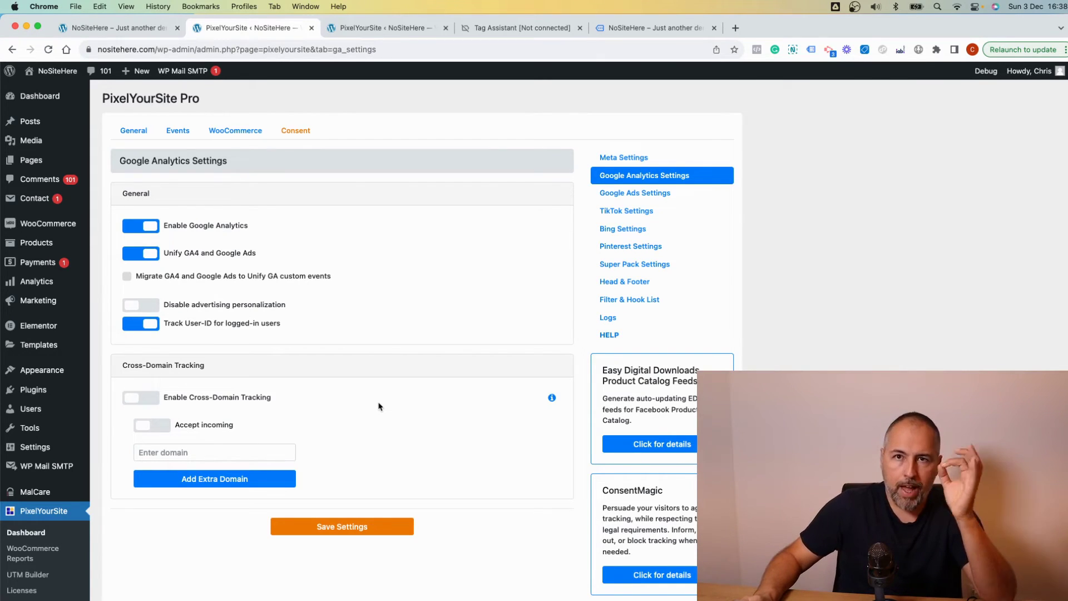
- Add a new event from the Events List and switch on Enable on Google Tags
{"action": "left_click", "coordinate": [388, 28]}
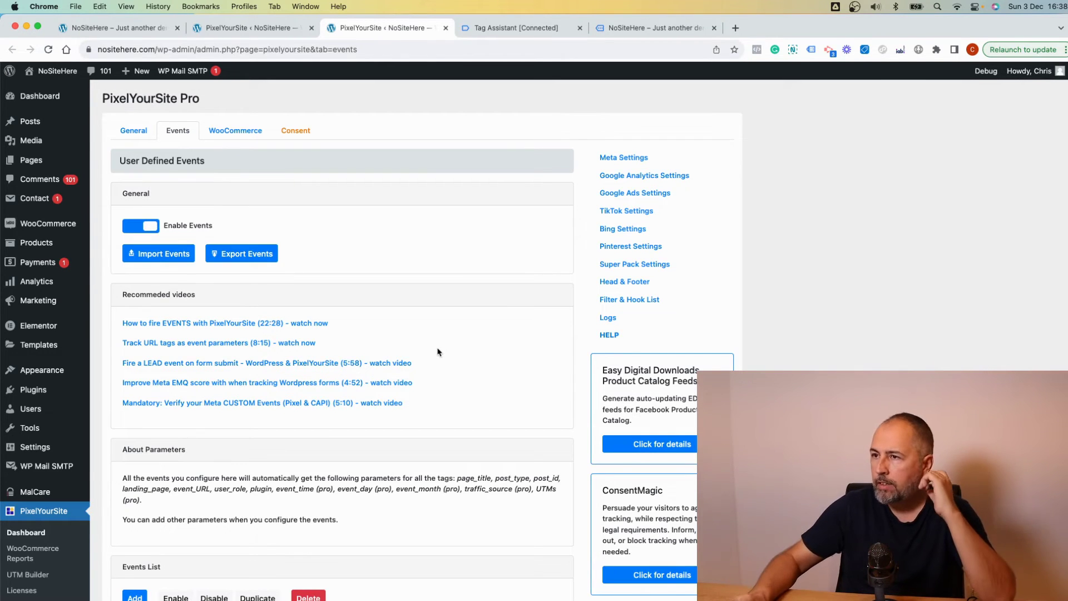
{"action": "scroll", "coordinate": [438, 351], "scroll_direction": "down", "scroll_amount": 5}
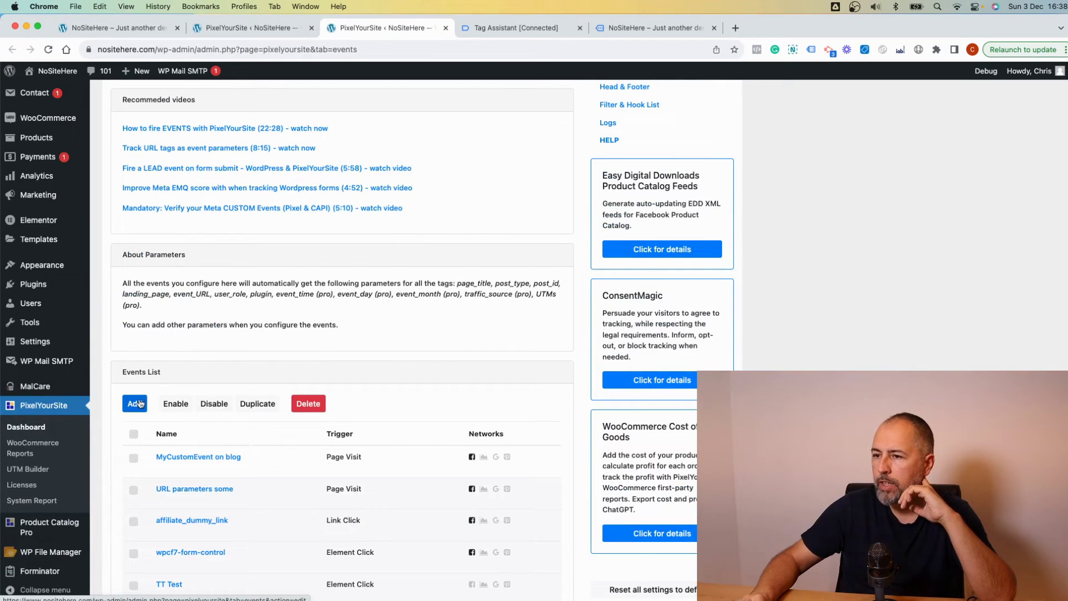
{"action": "left_click", "coordinate": [140, 401]}
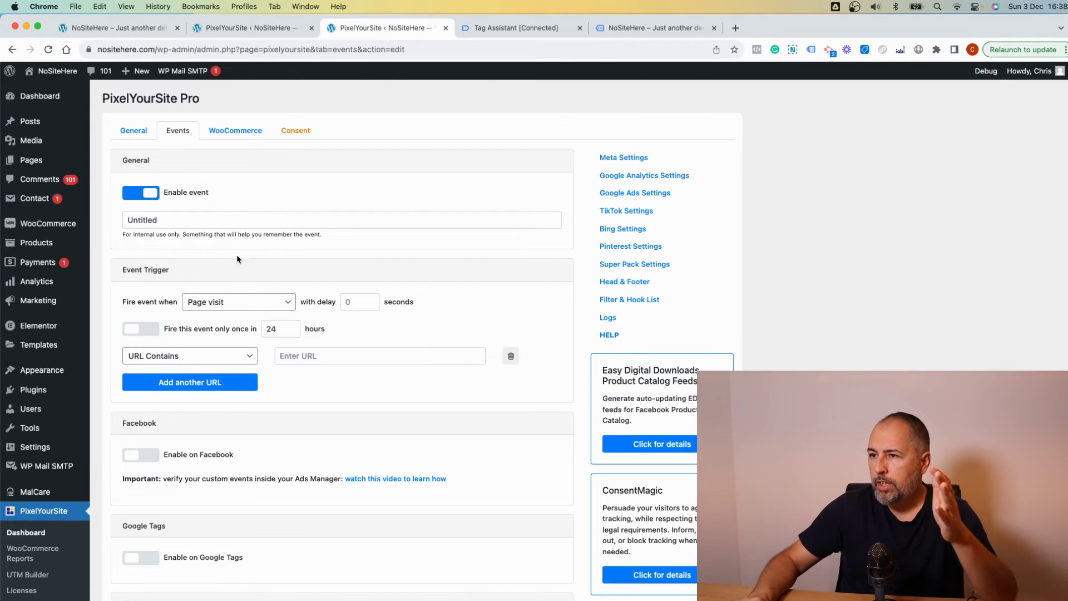
{"action": "scroll", "coordinate": [456, 359], "scroll_direction": "down", "scroll_amount": 5}
{"action": "scroll", "coordinate": [455, 360], "scroll_direction": "down", "scroll_amount": 2}
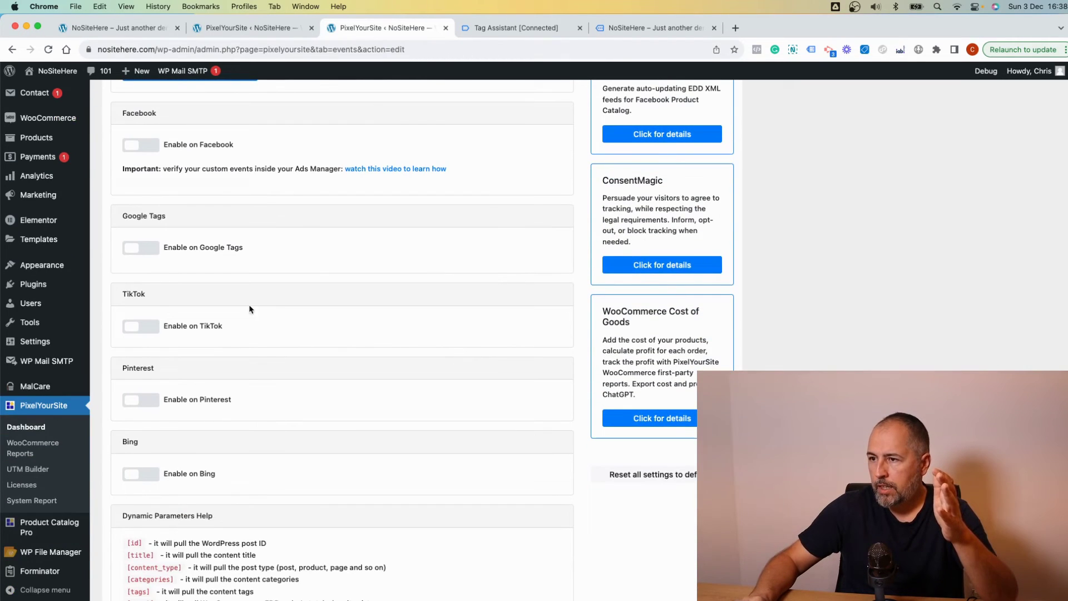
{"action": "left_click", "coordinate": [141, 248]}
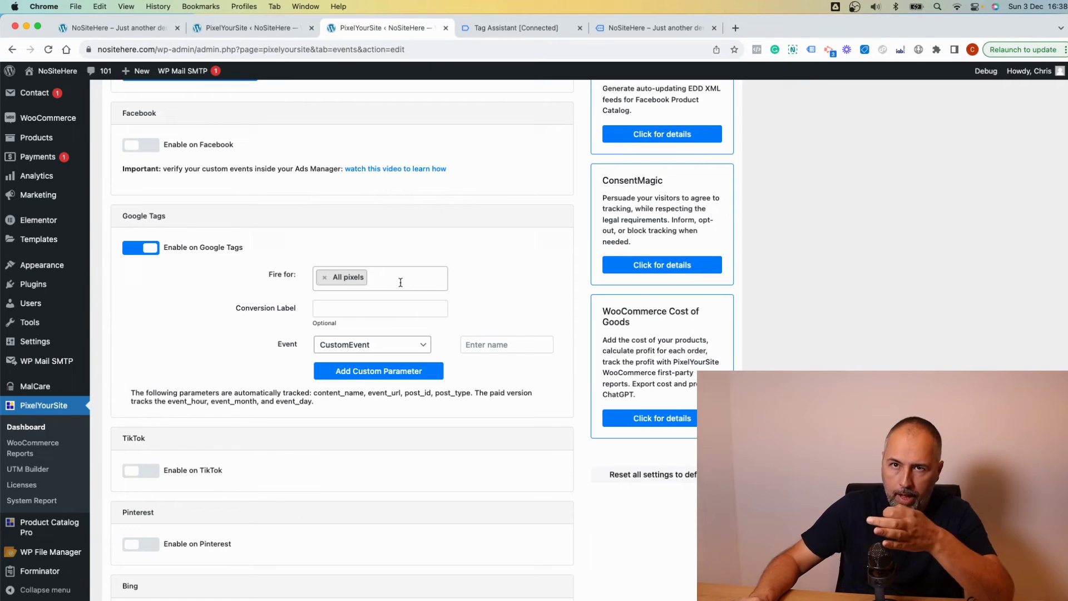
{"action": "left_click", "coordinate": [326, 278]}
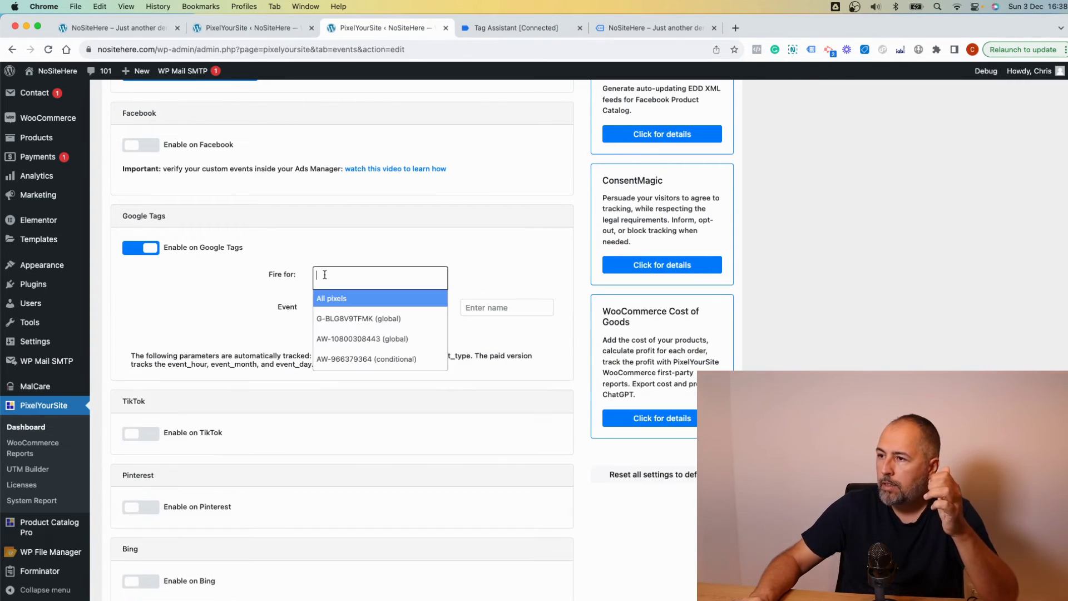
{"action": "left_click", "coordinate": [367, 318]}
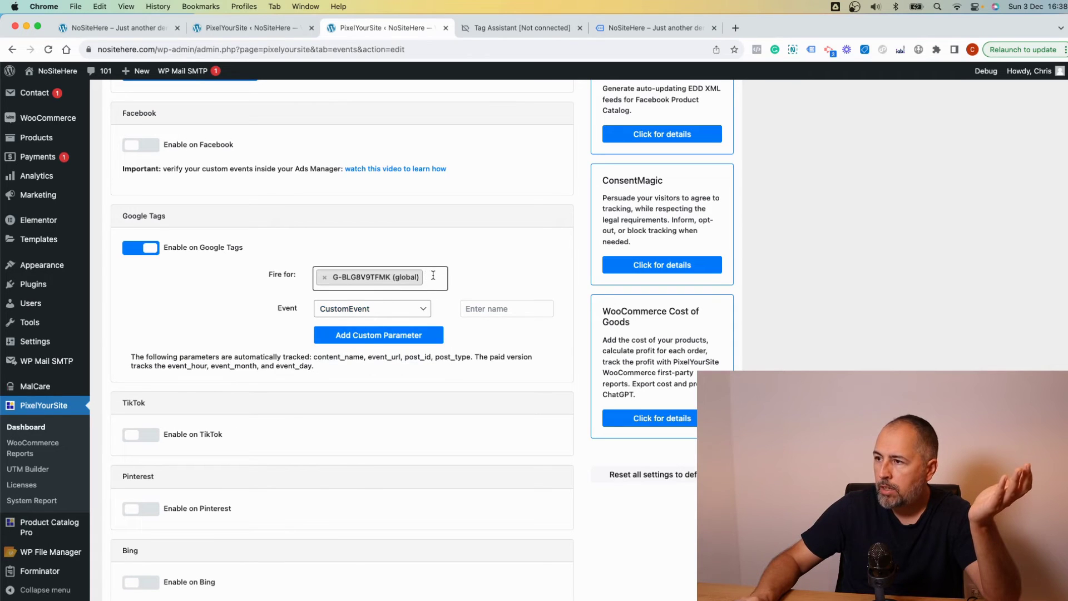
{"action": "left_click", "coordinate": [433, 275]}
{"action": "left_click", "coordinate": [365, 341]}
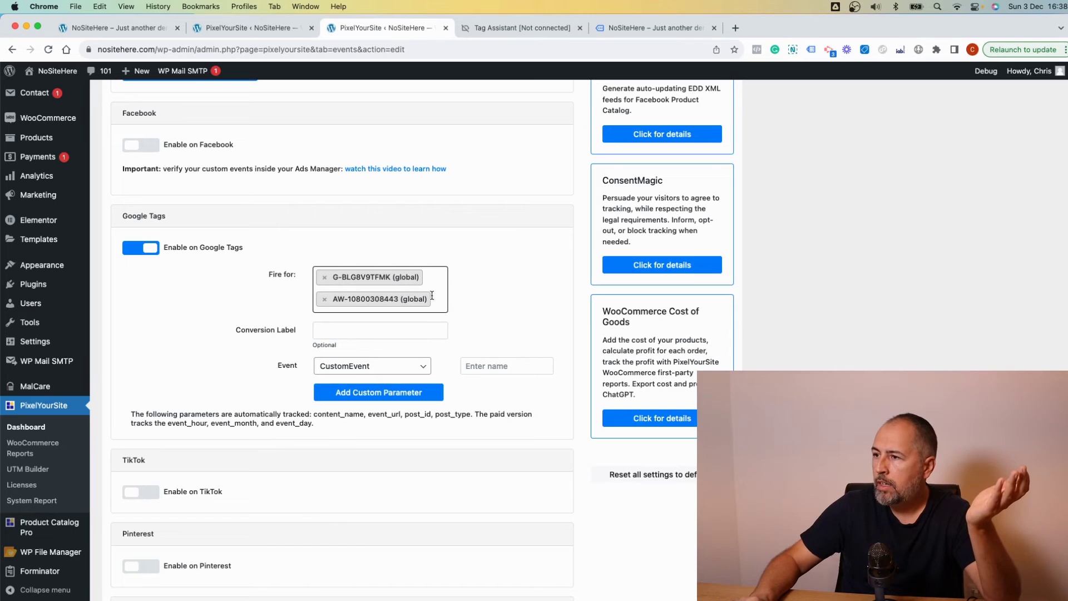
{"action": "left_click", "coordinate": [327, 301]}
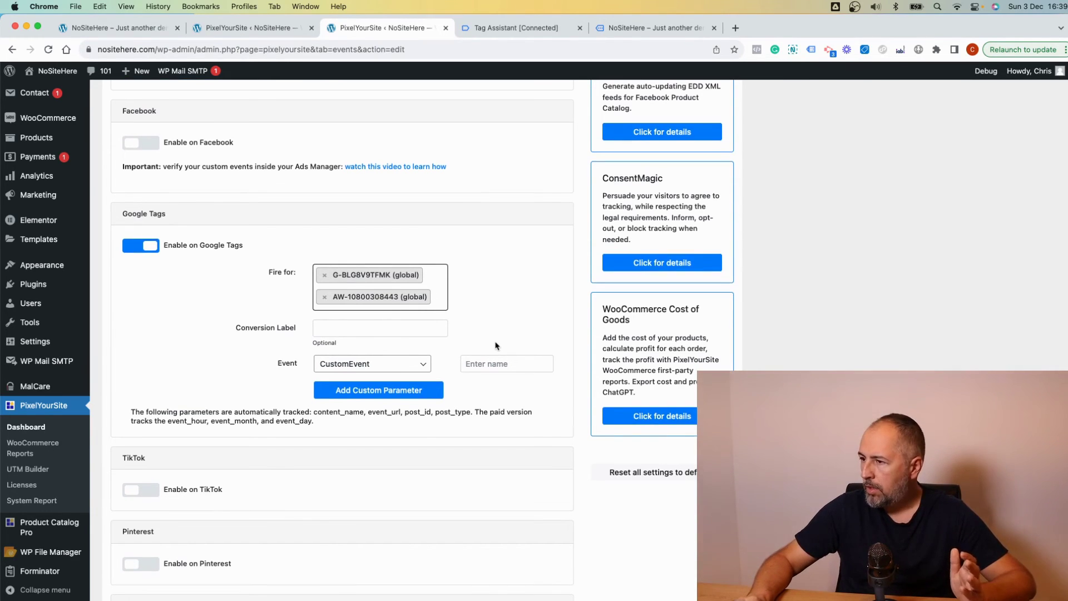
{"action": "scroll", "coordinate": [496, 346], "scroll_direction": "down", "scroll_amount": 5}
{"action": "scroll", "coordinate": [495, 344], "scroll_direction": "up", "scroll_amount": 10}
{"action": "scroll", "coordinate": [495, 342], "scroll_direction": "up", "scroll_amount": 2}
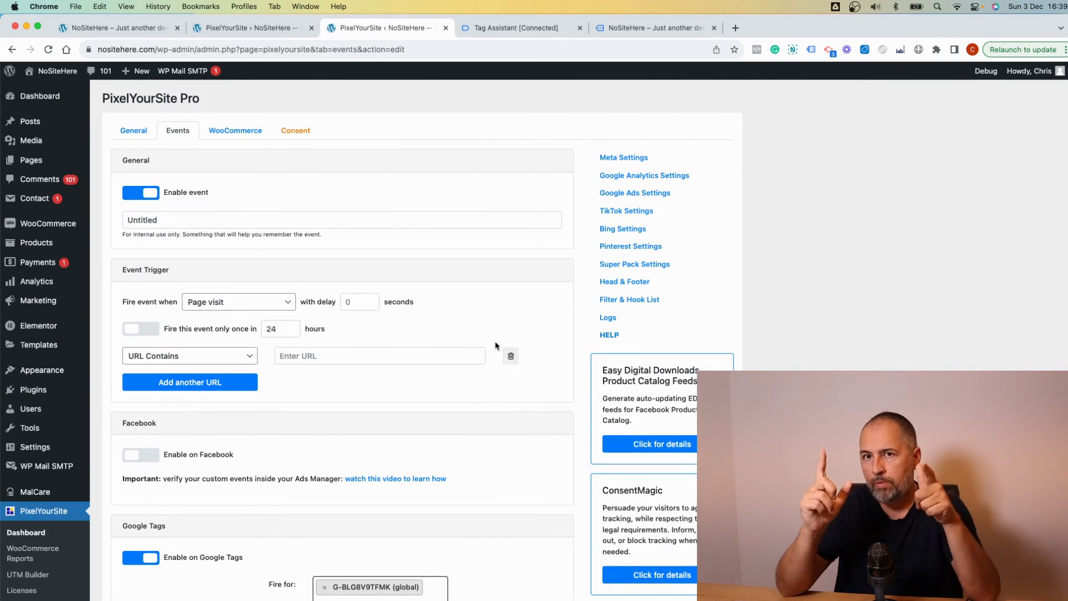
- Switch back to the browser tab showing PixelYourSite's Google Analytics settings
{"action": "left_click", "coordinate": [262, 35]}
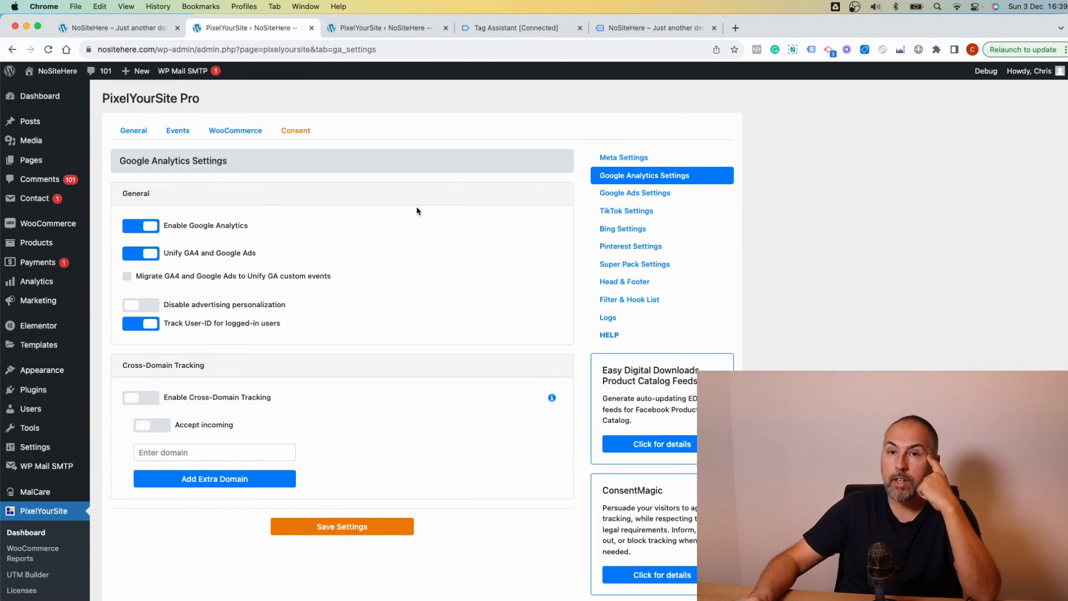